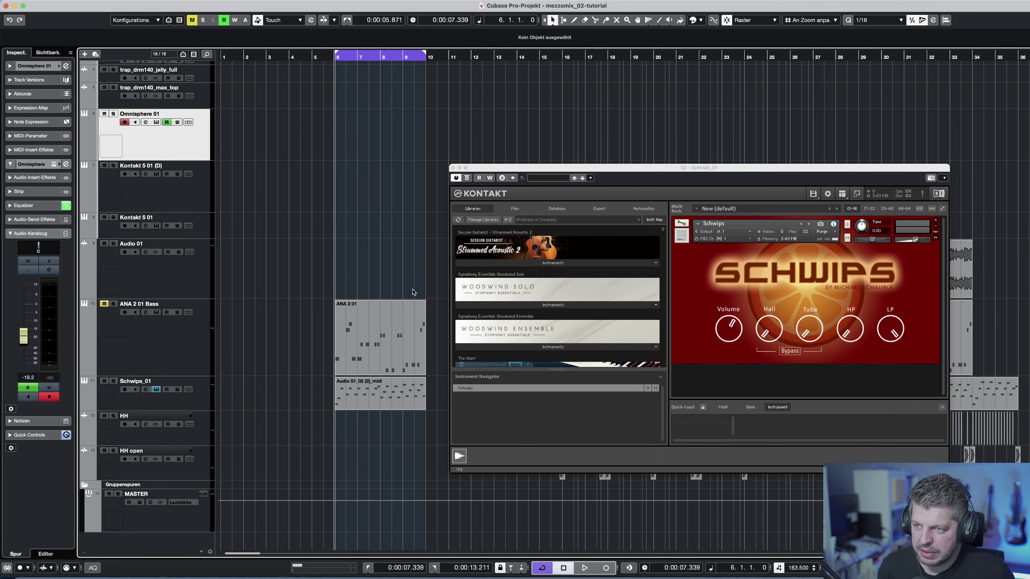
- Switch to the browser, open the Kontakt Libraries page on stagedive-records.de and browse to the SCHWIPS library's free download
drag(752, 169, 722, 85)
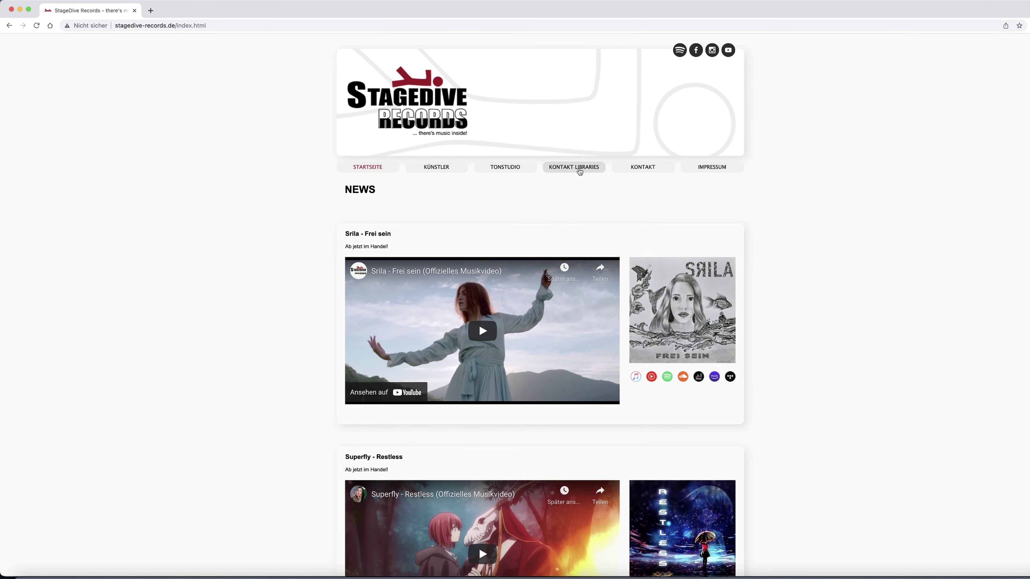
click(579, 170)
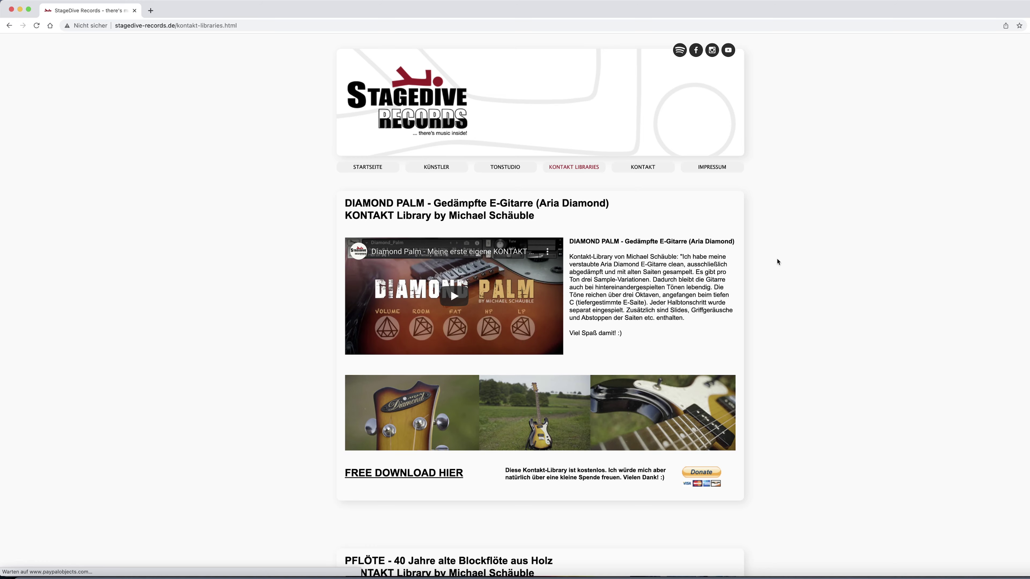
scroll(778, 262, down, 5)
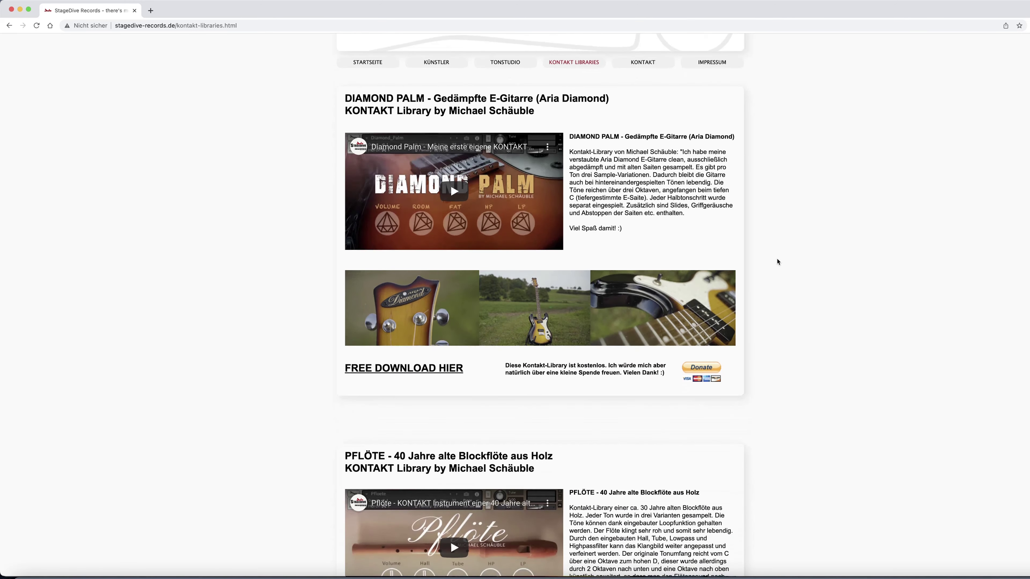
scroll(778, 261, down, 5)
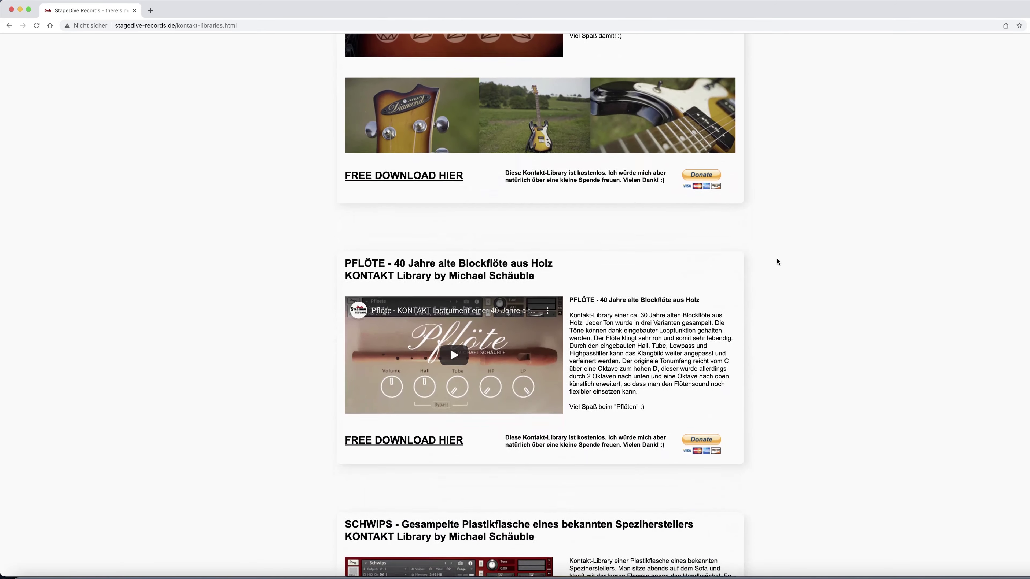
scroll(778, 262, down, 6)
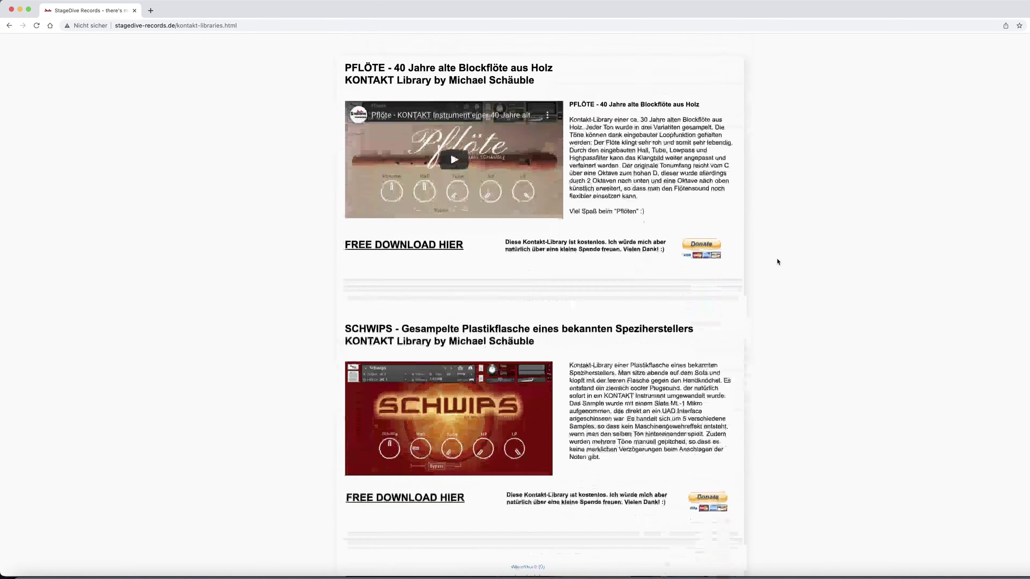
scroll(777, 262, down, 3)
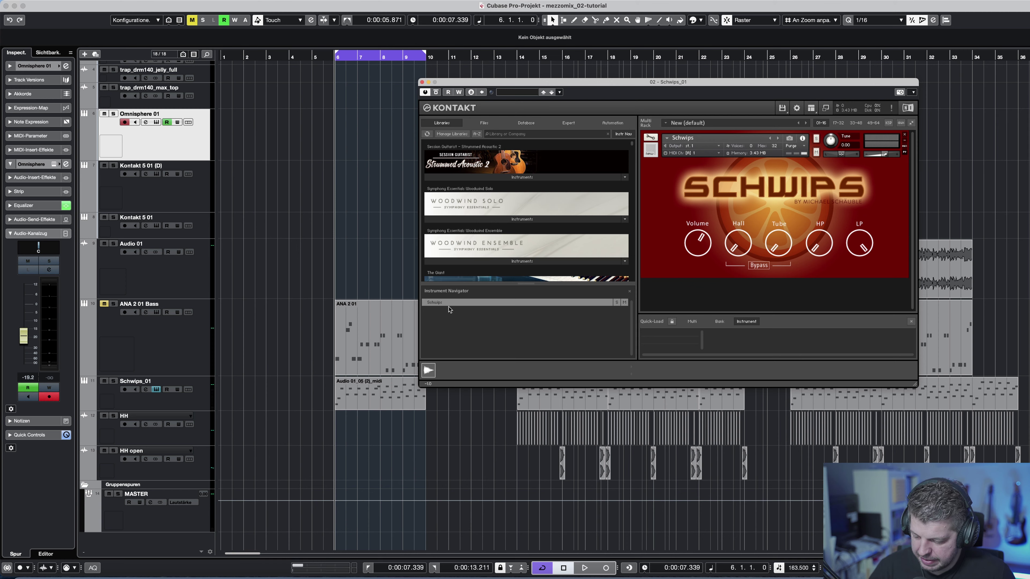
- Select the Schwips_01 track and audition its looped part between bars 6 and 10
click(188, 408)
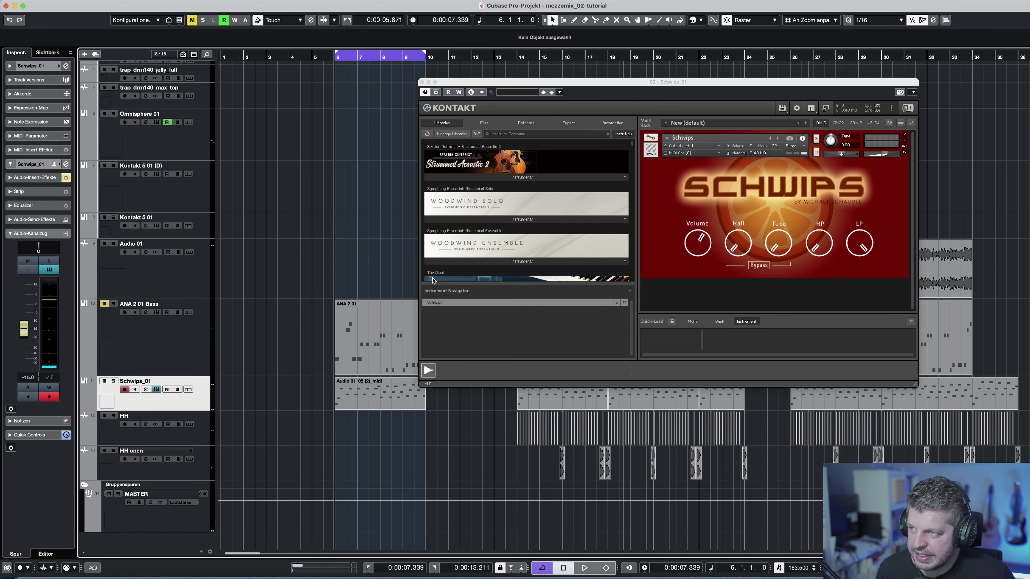
drag(545, 83, 570, 73)
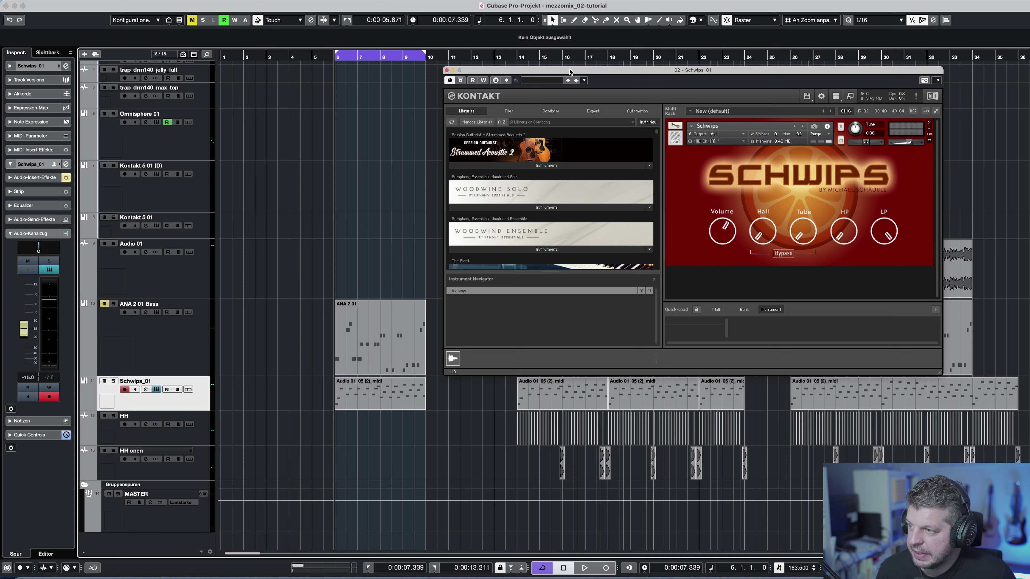
key(space)
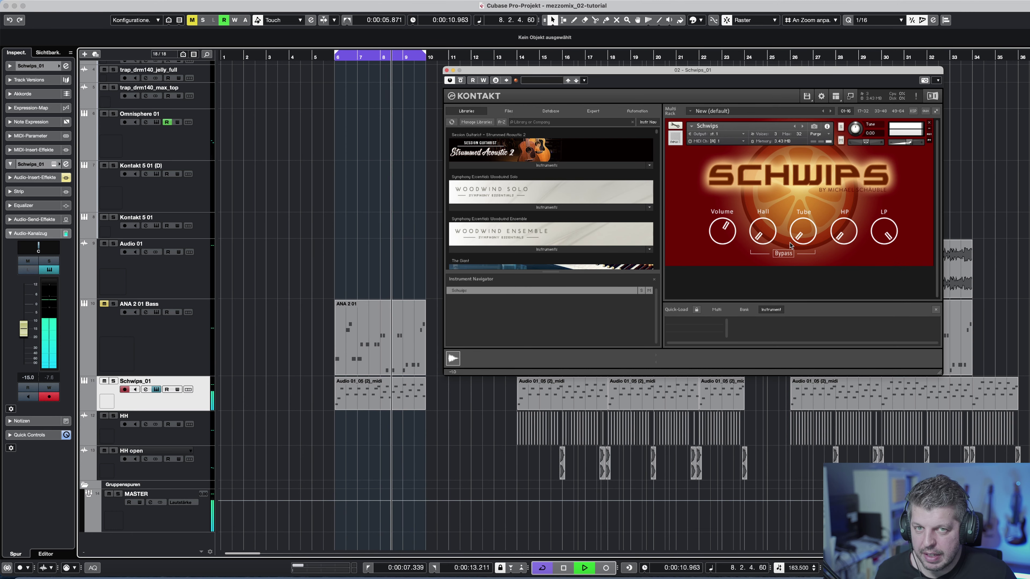
key(space)
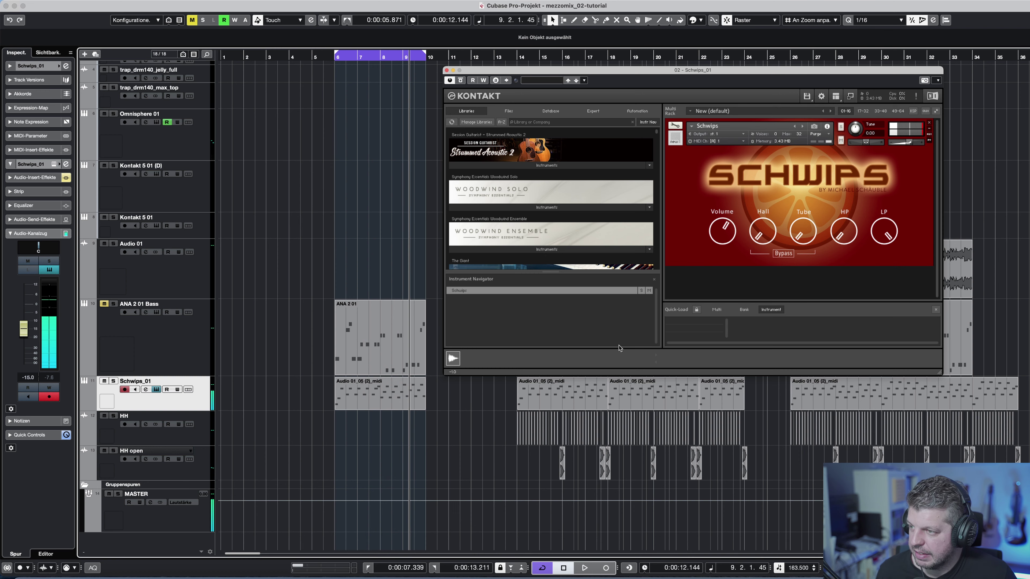
- Transpose all notes of the Schwips_01 MIDI part at bar 6 up two octaves in the key editor
double_click(385, 393)
key(super+a)
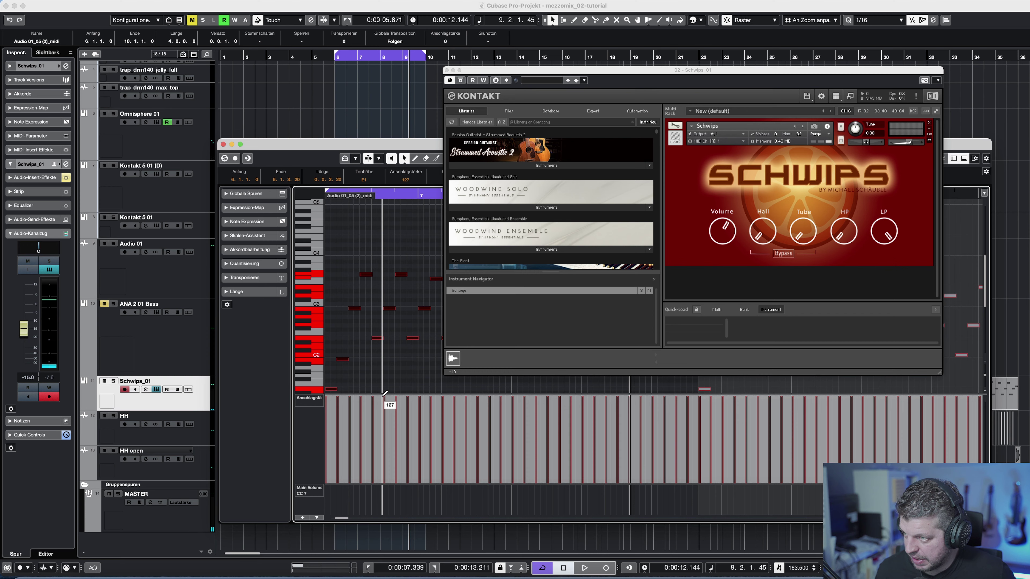
key(shift+Up)
key(shift+Up)
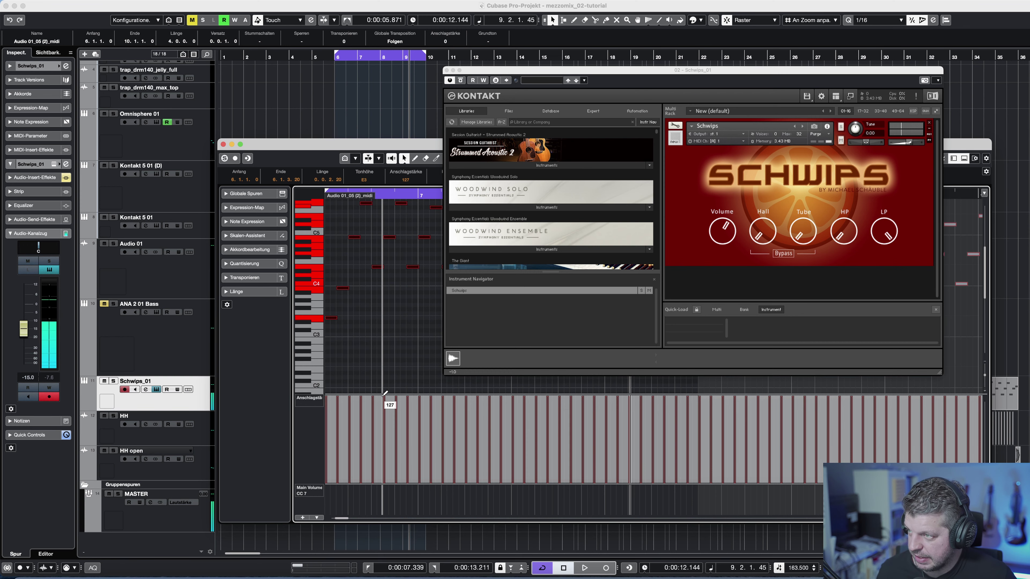
click(223, 144)
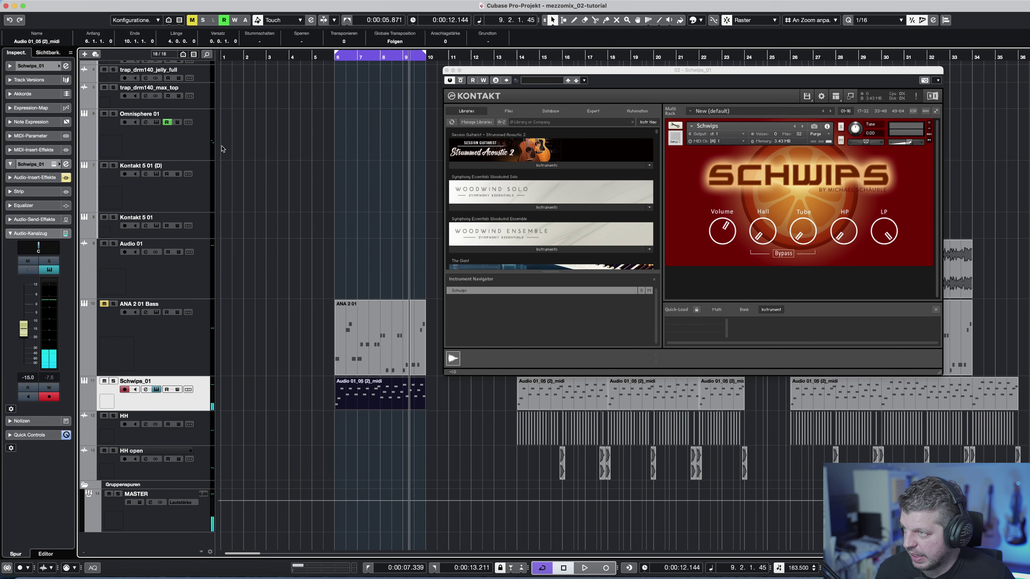
- Play the loop and unmute the ANA 2 01 Bass track to hear it together with the Schwips part
click(371, 225)
key(space)
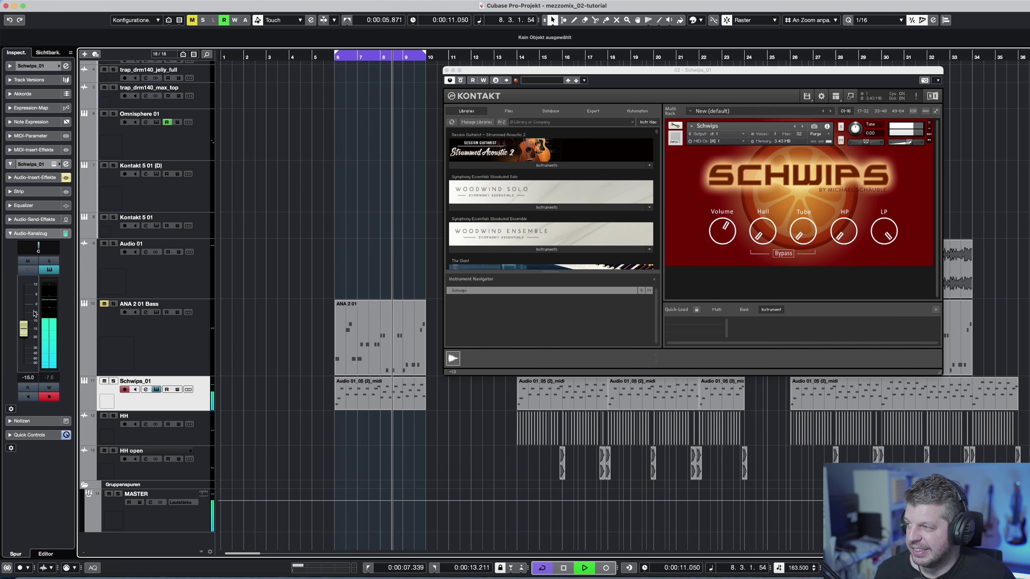
click(104, 304)
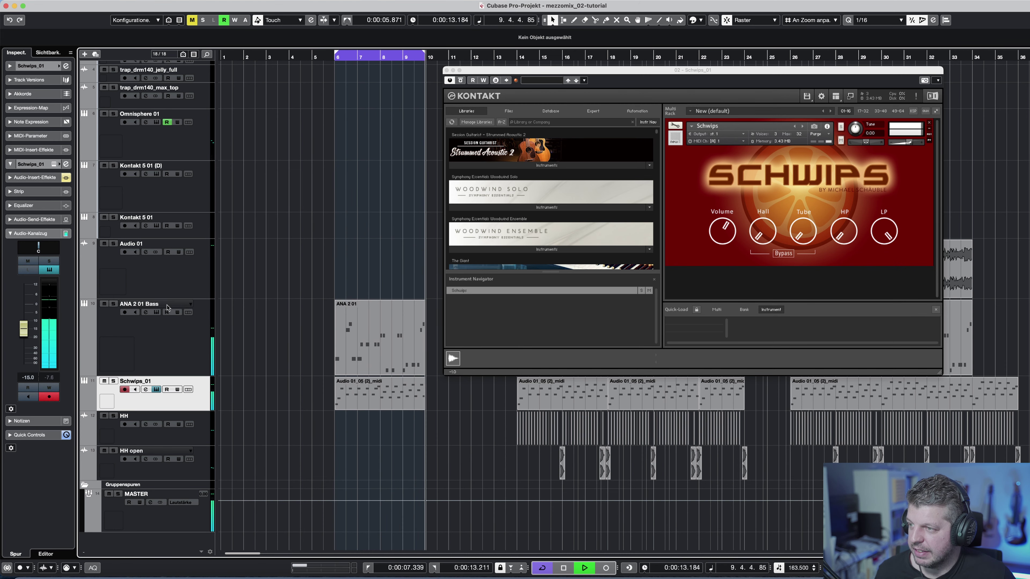
key(space)
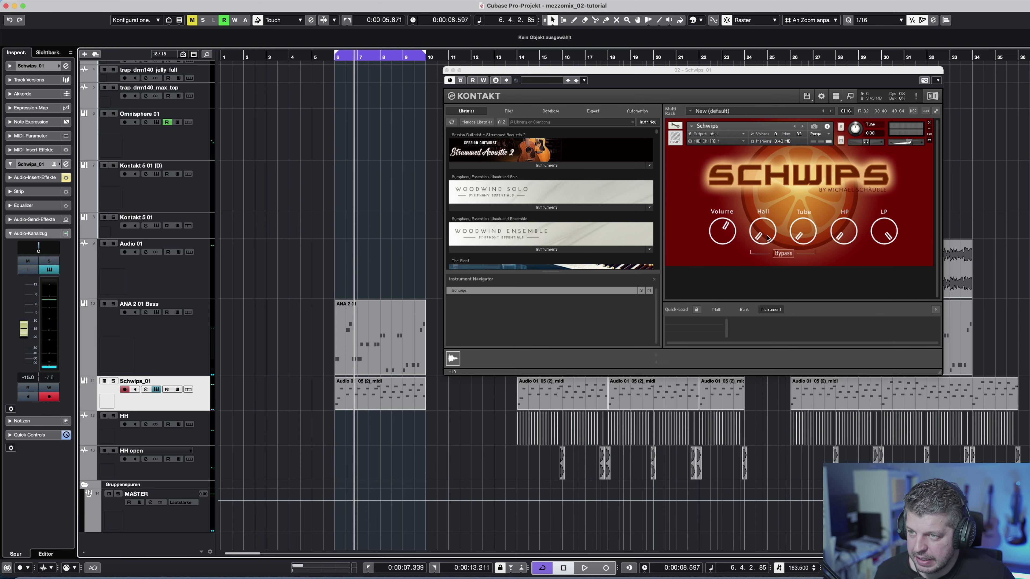
- Raise the Schwips Hall knob to about its middle position during playback and mute the ANA 2 01 Bass track
drag(774, 76, 757, 67)
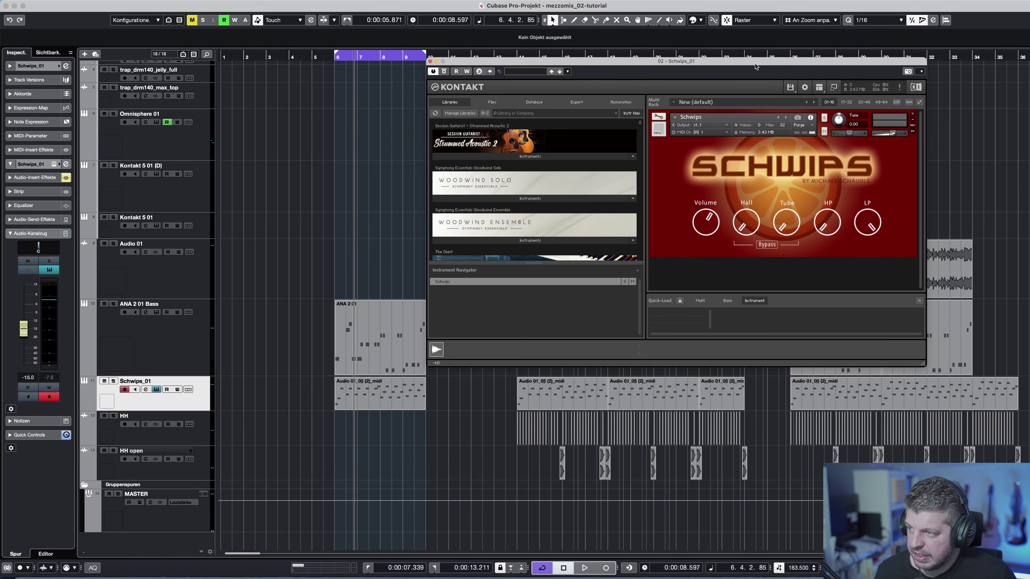
key(space)
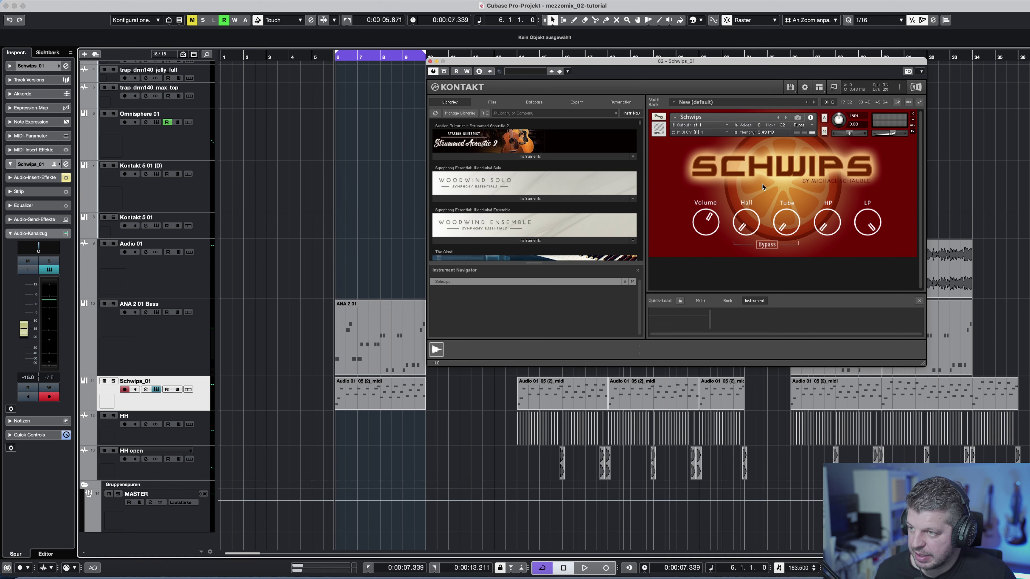
key(space)
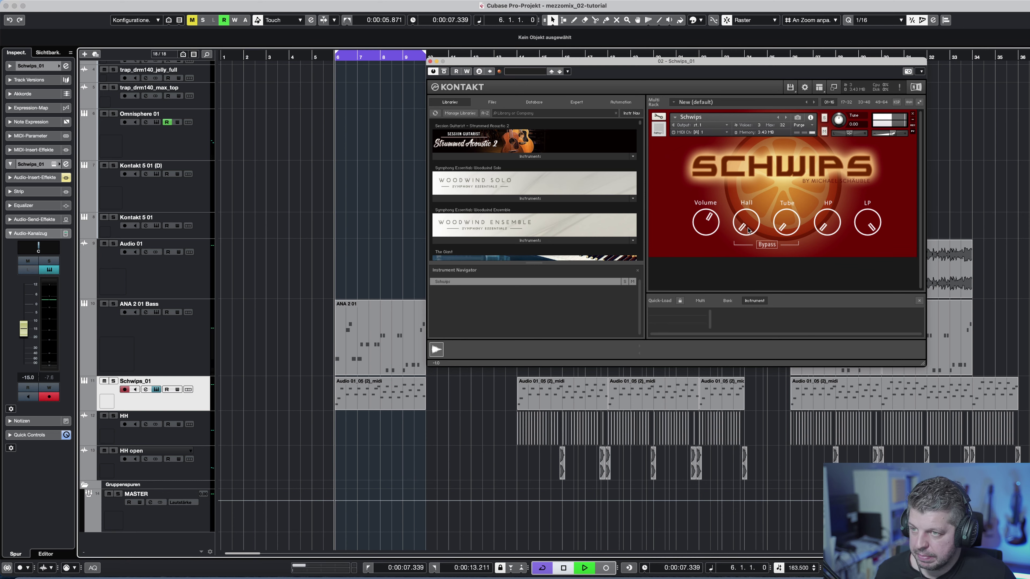
drag(749, 230, 744, 191)
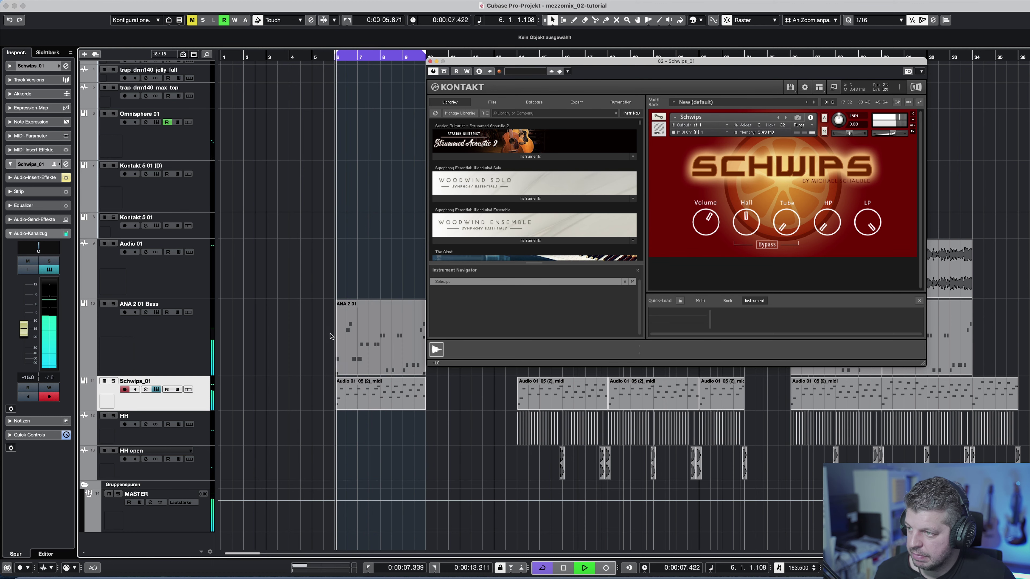
click(105, 305)
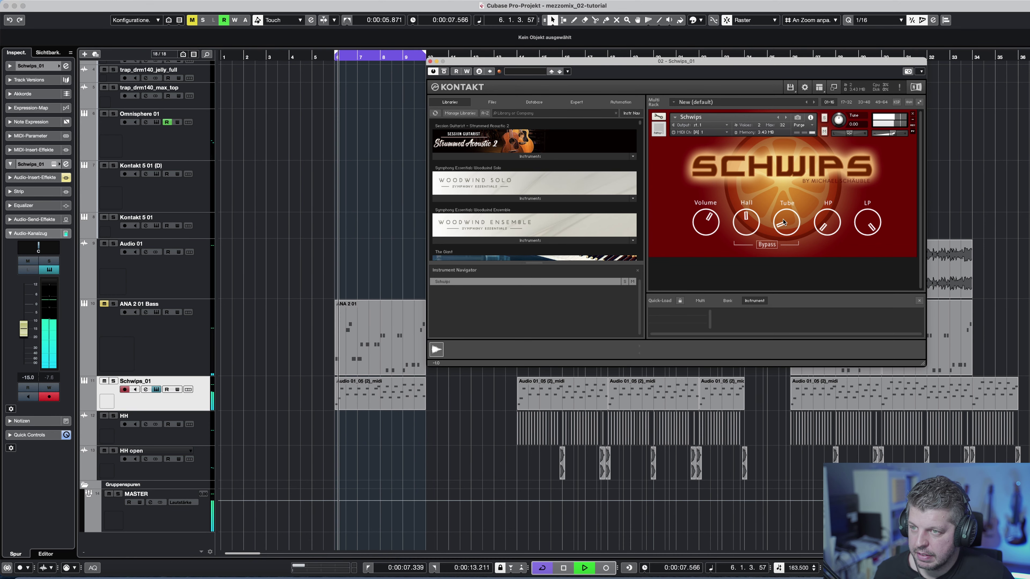
- Turn the Schwips Tube knob up to near its maximum and lower the Volume knob to slightly below its middle position
drag(783, 231, 784, 208)
drag(784, 206, 784, 158)
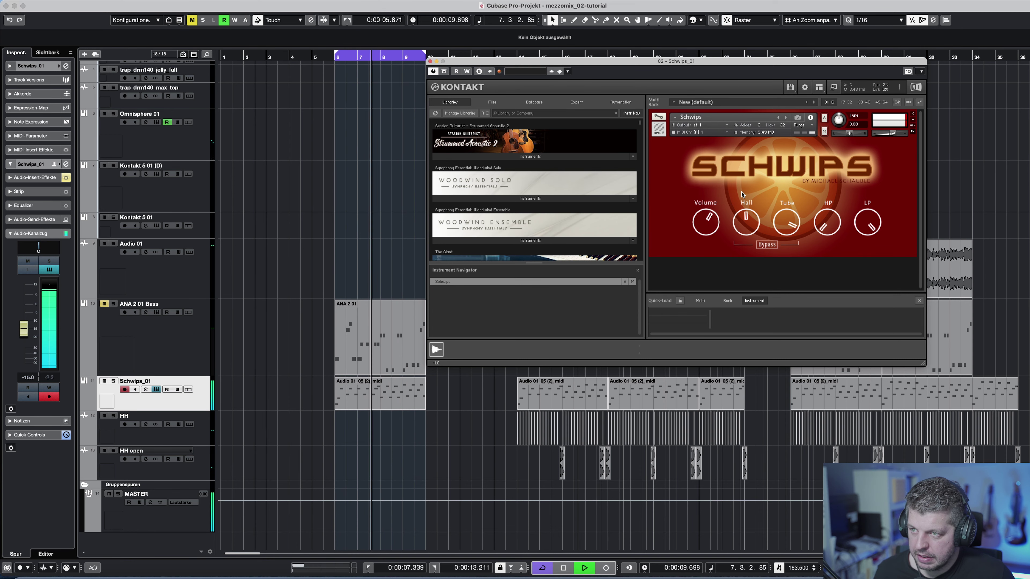
drag(709, 226, 710, 232)
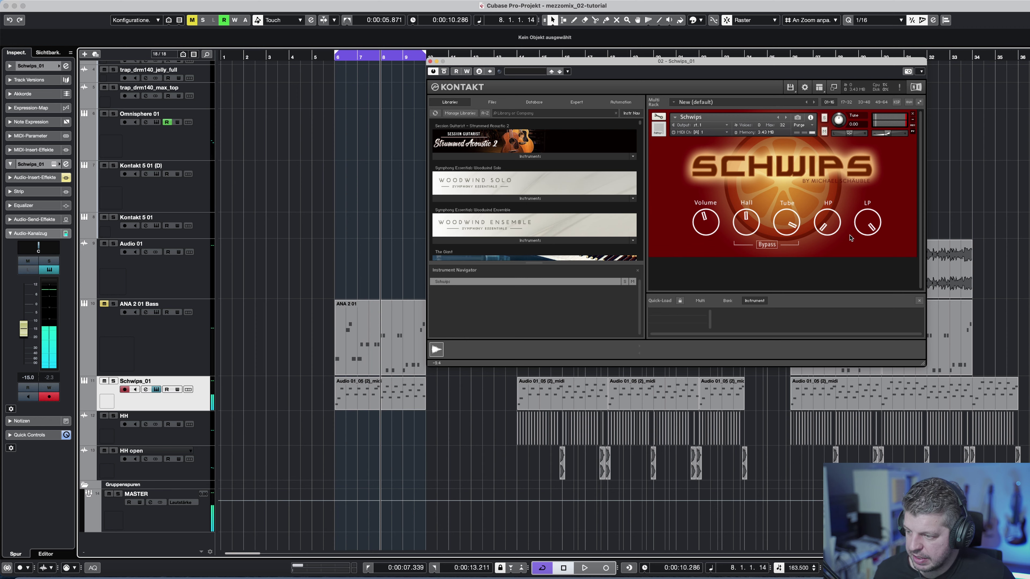
- During playback, raise the Schwips HP knob to about a fifth of its range and try out the LP filter
key(space)
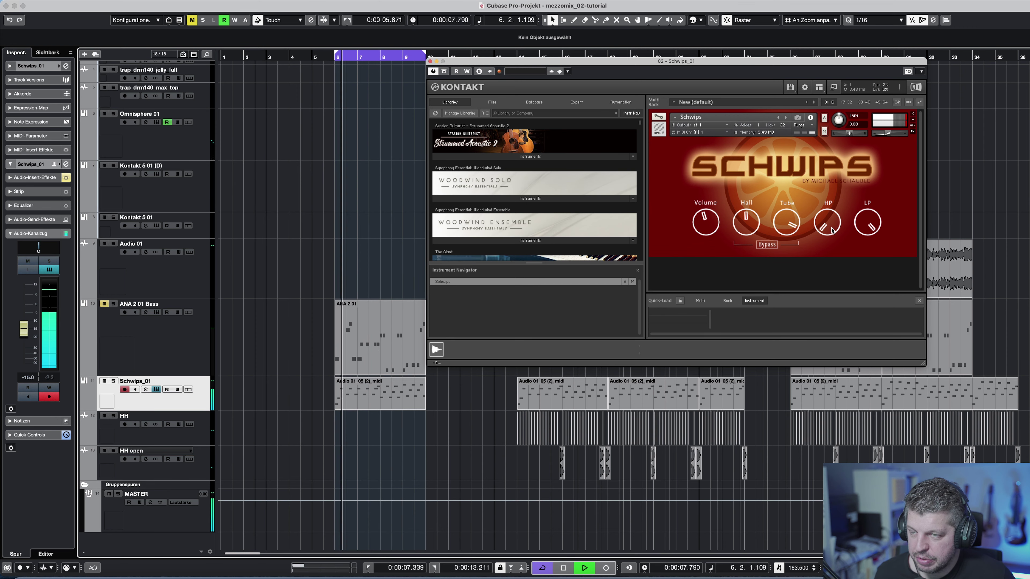
drag(832, 230, 813, 212)
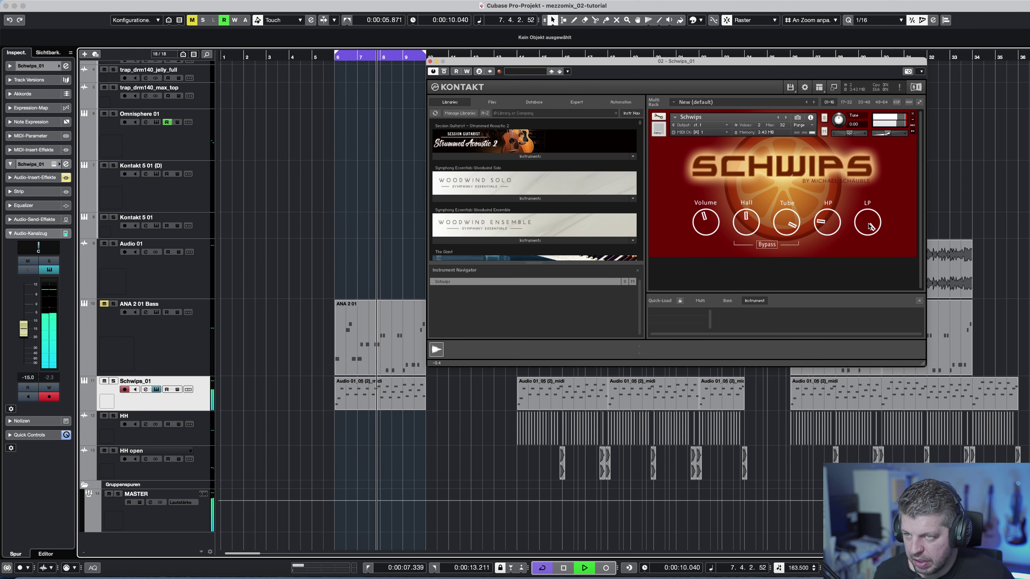
mouse_move(867, 224)
mouse_down()
mouse_move(855, 259)
mouse_move(852, 213)
mouse_up()
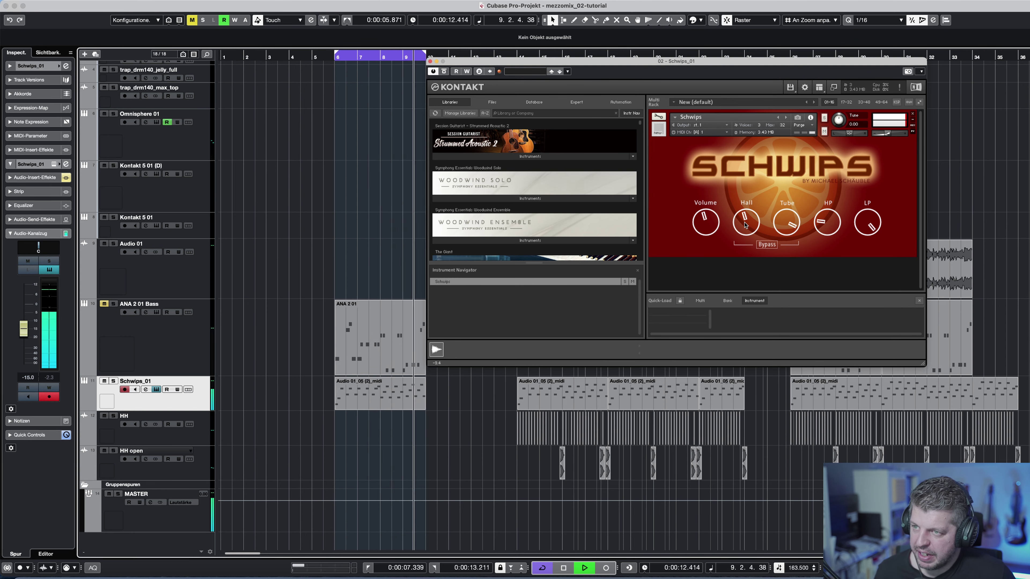
- Turn the Schwips Hall knob down to minimum and activate the Wider insert in the Schwips_01 channel settings
drag(750, 222, 734, 288)
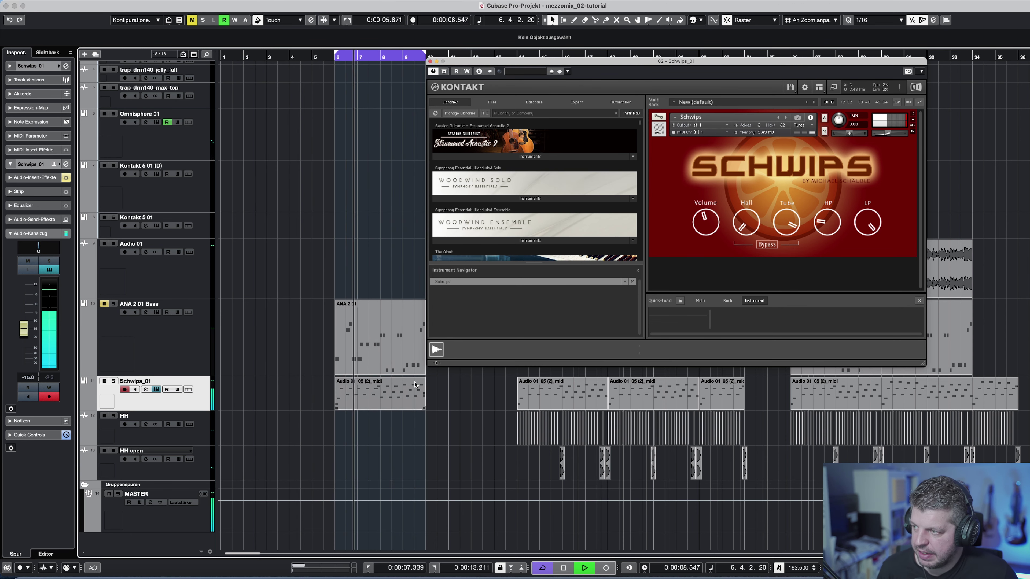
click(145, 390)
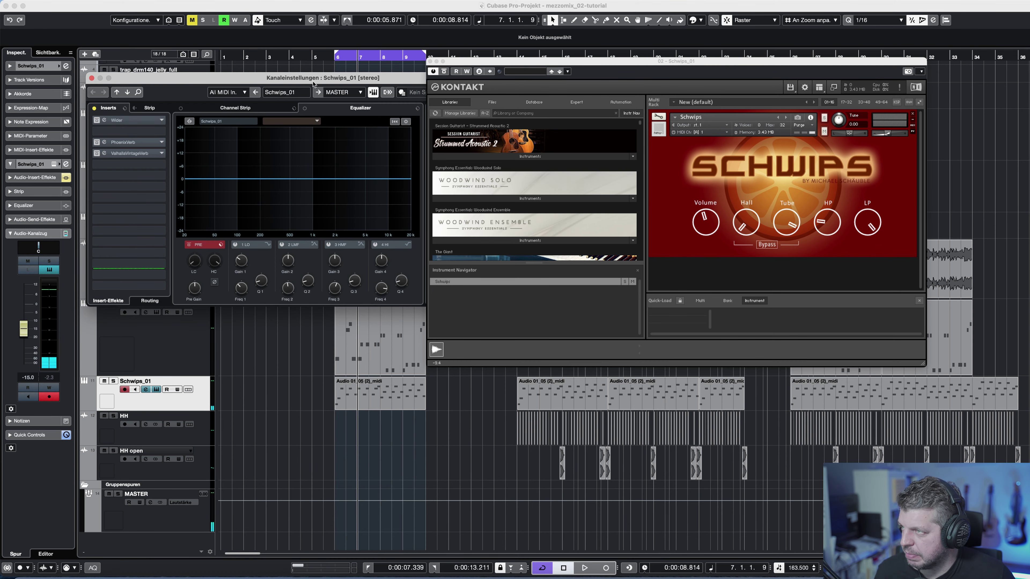
drag(314, 84, 344, 64)
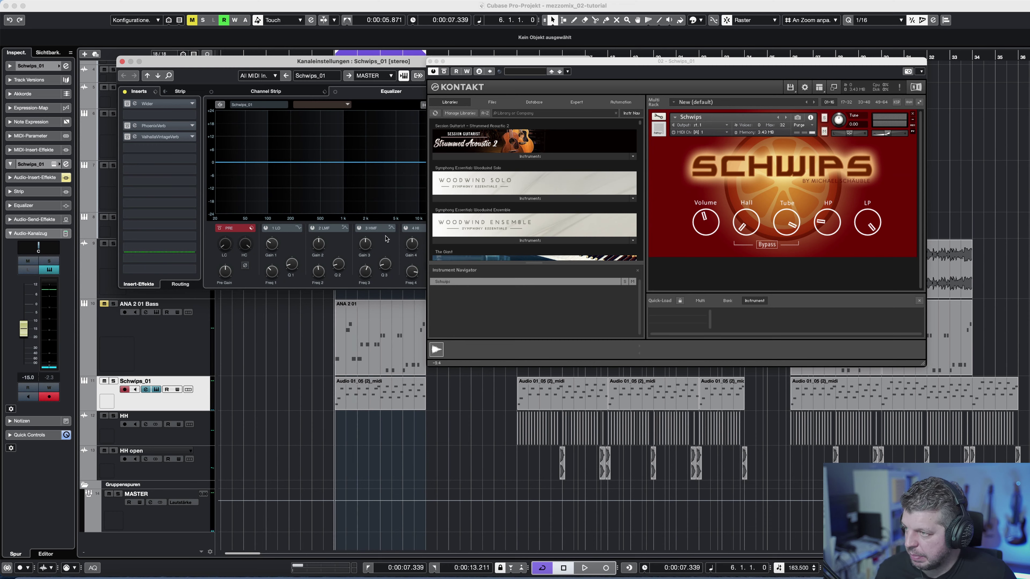
click(127, 105)
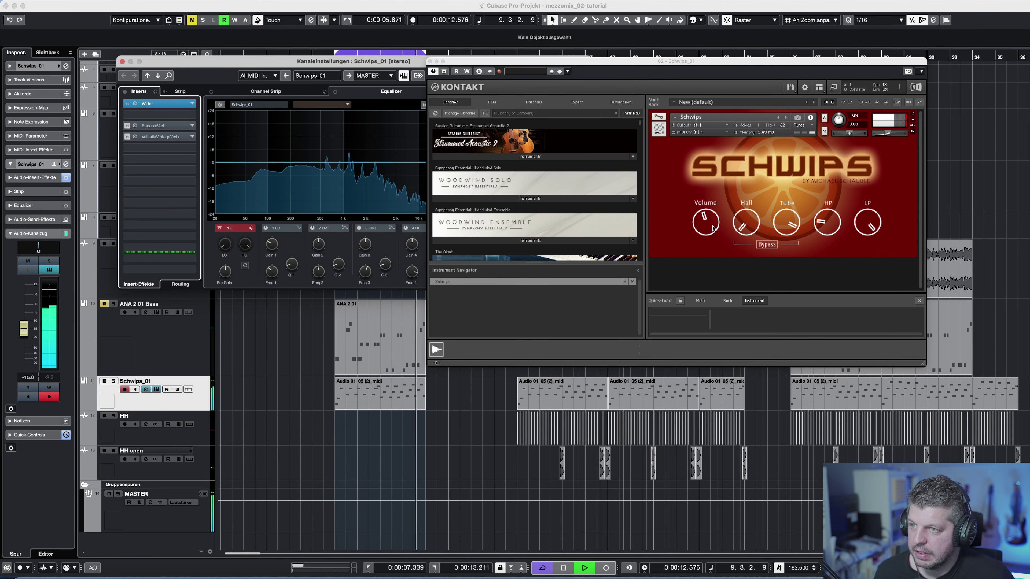
- Lower the Schwips Volume knob further, set the Wider effect's width to 98%, and close the Wider and Kontakt windows
drag(706, 221, 707, 234)
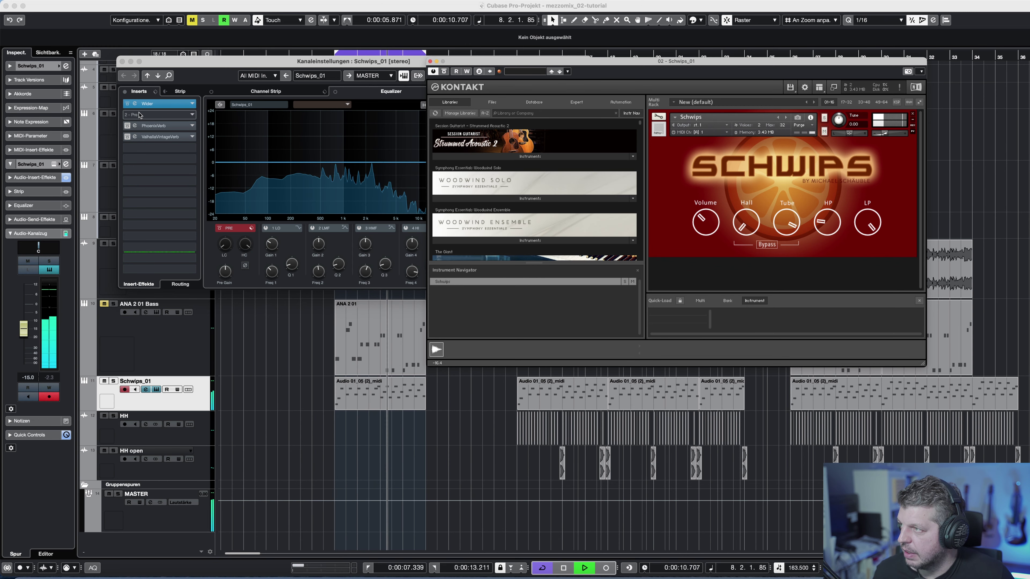
click(135, 103)
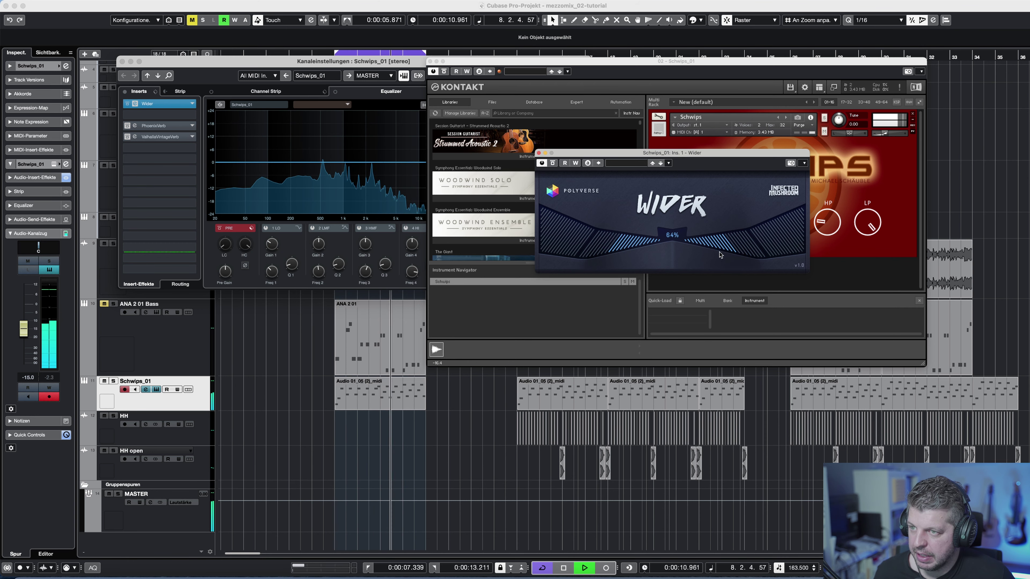
mouse_move(744, 255)
mouse_down()
mouse_move(693, 253)
mouse_move(733, 251)
mouse_up()
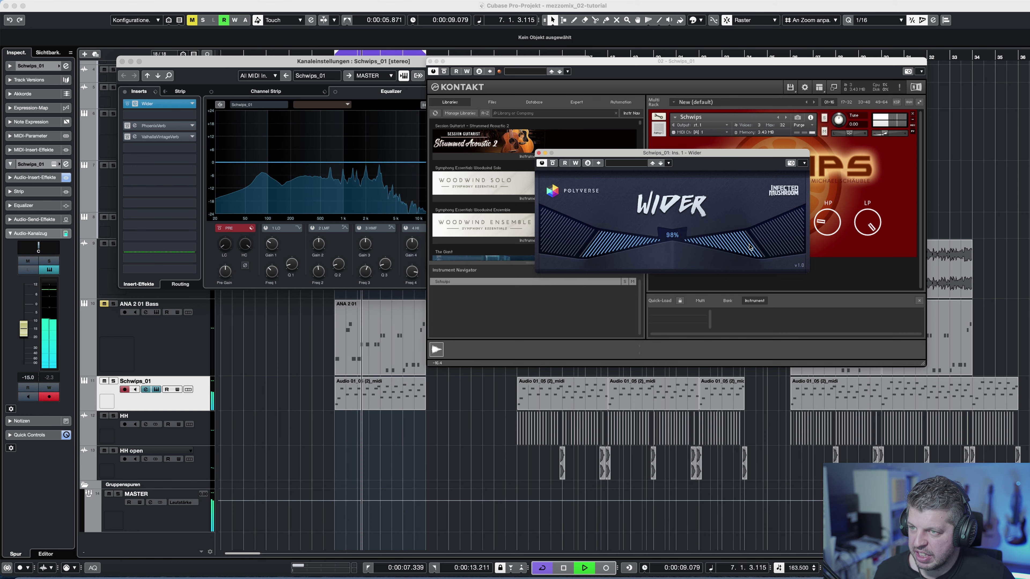
click(538, 153)
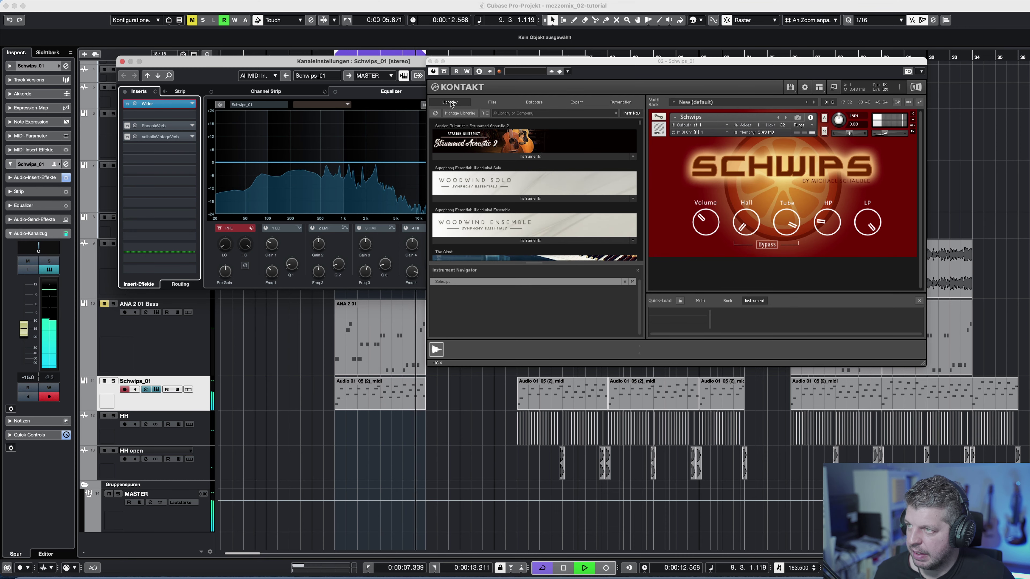
click(430, 61)
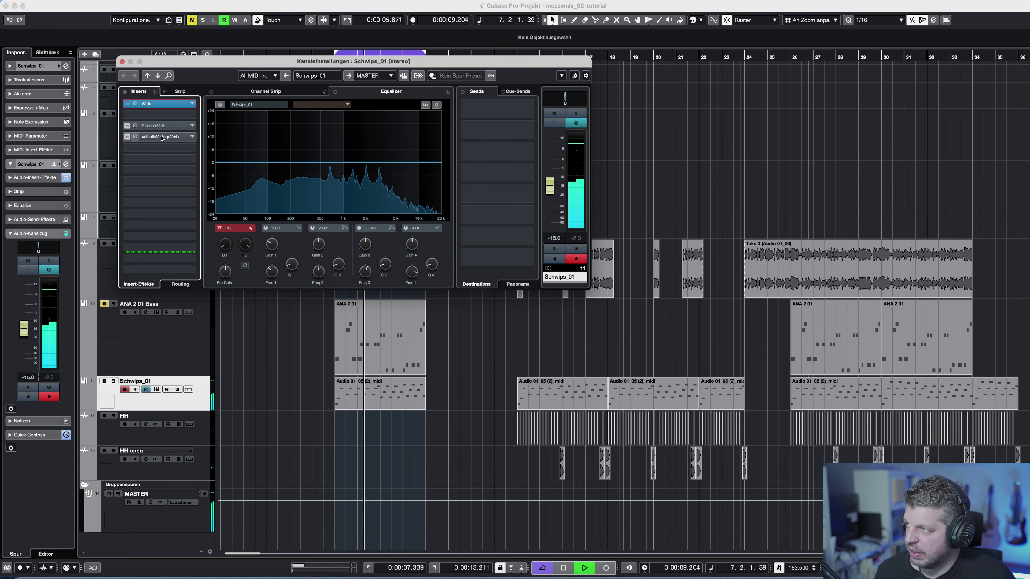
- Activate the PhoenixVerb and ValhallaVintageVerb inserts on the Schwips_01 channel and open both effects' editors
click(128, 126)
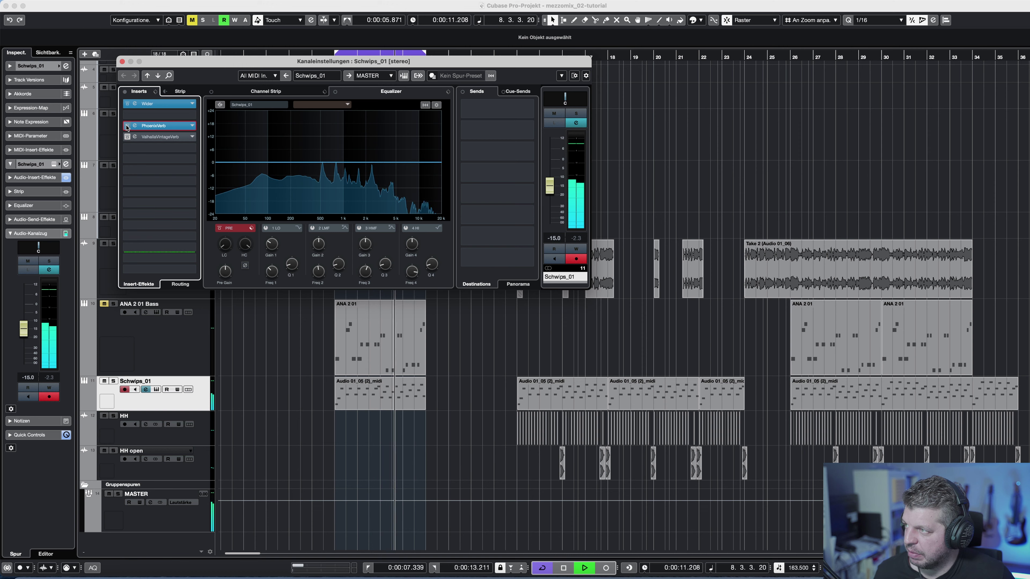
click(134, 125)
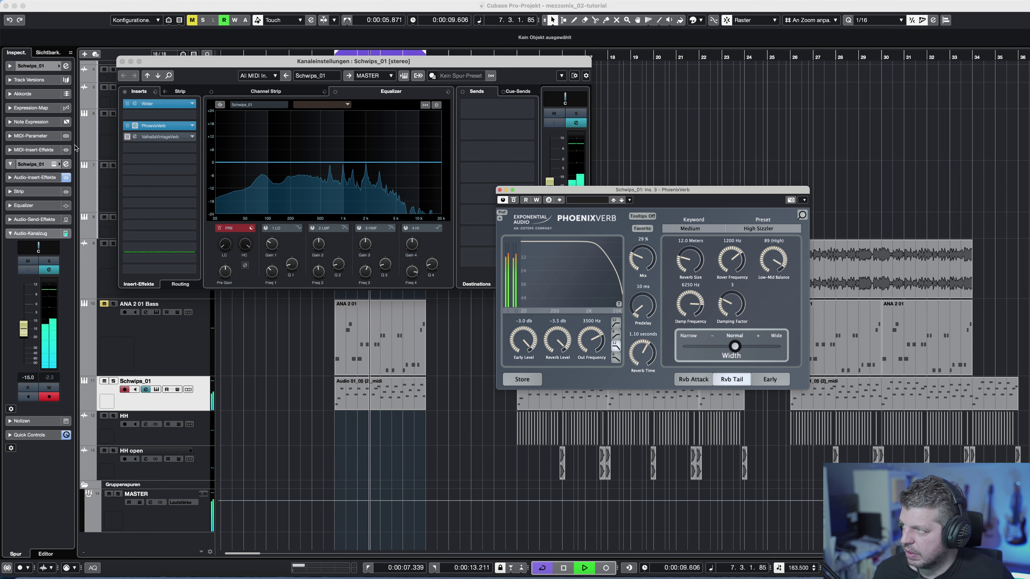
click(135, 138)
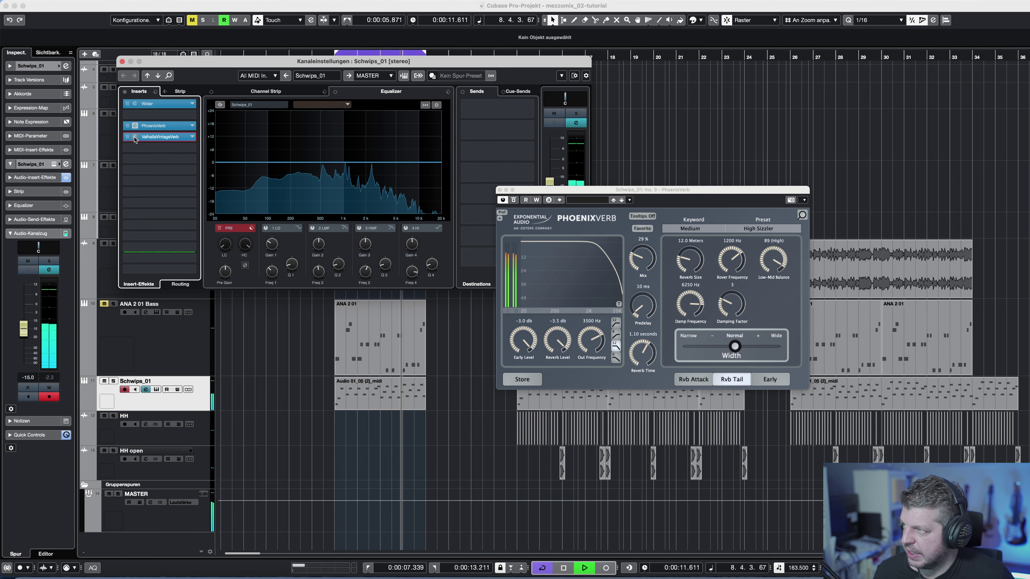
click(135, 138)
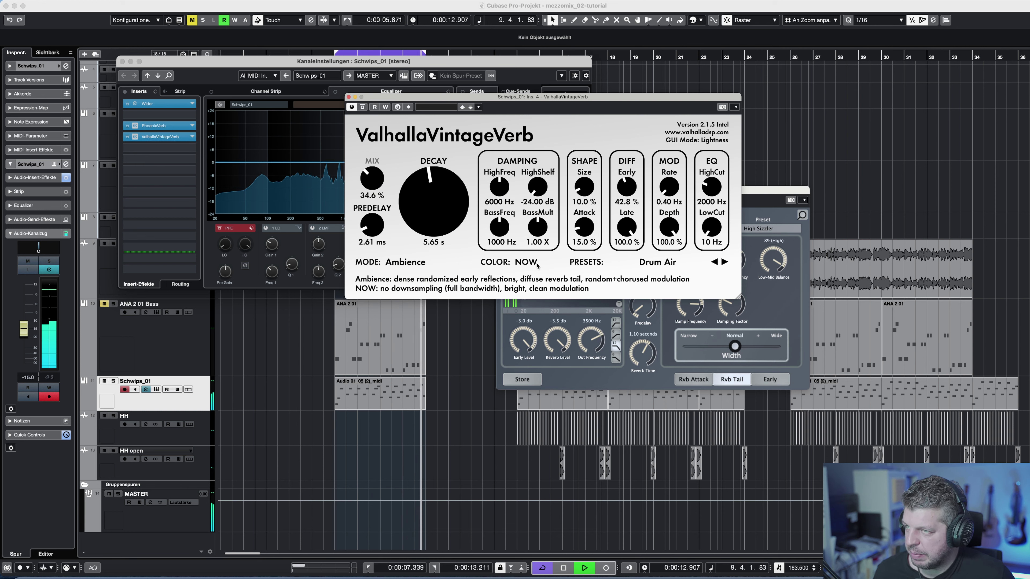
- Close the ValhallaVintageVerb, Schwips_01 channel settings and PhoenixVerb windows
click(348, 98)
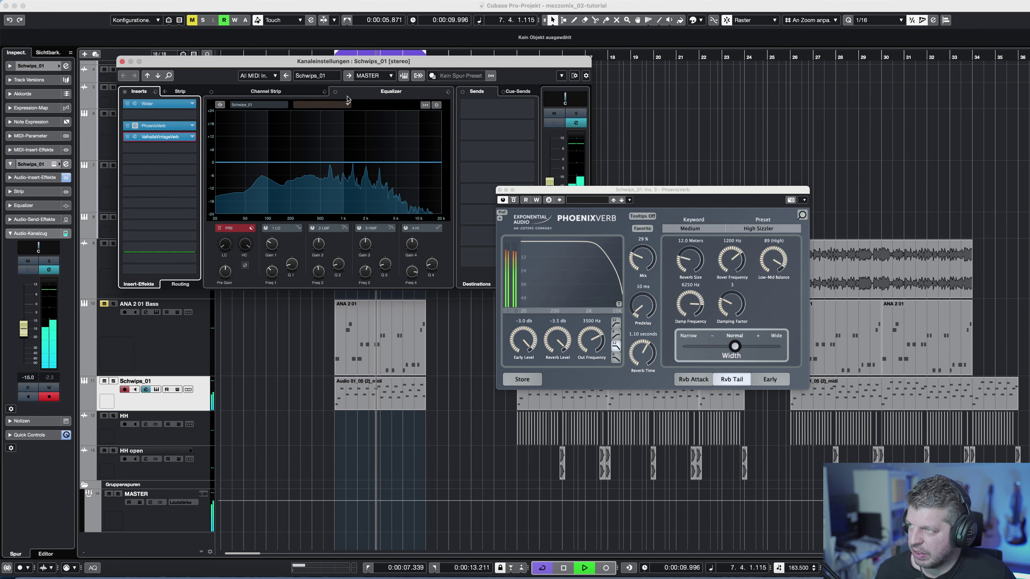
click(122, 61)
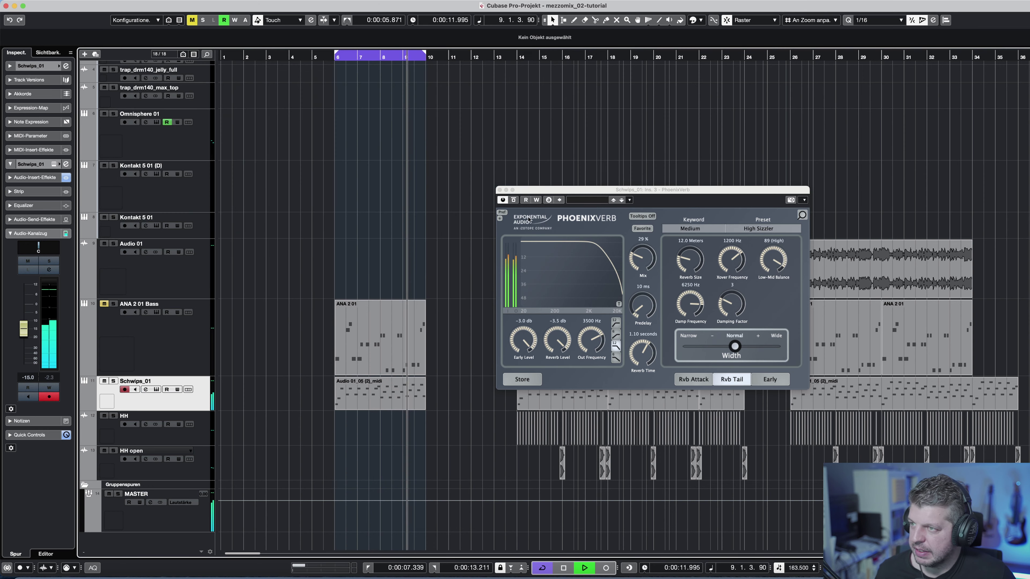
click(499, 189)
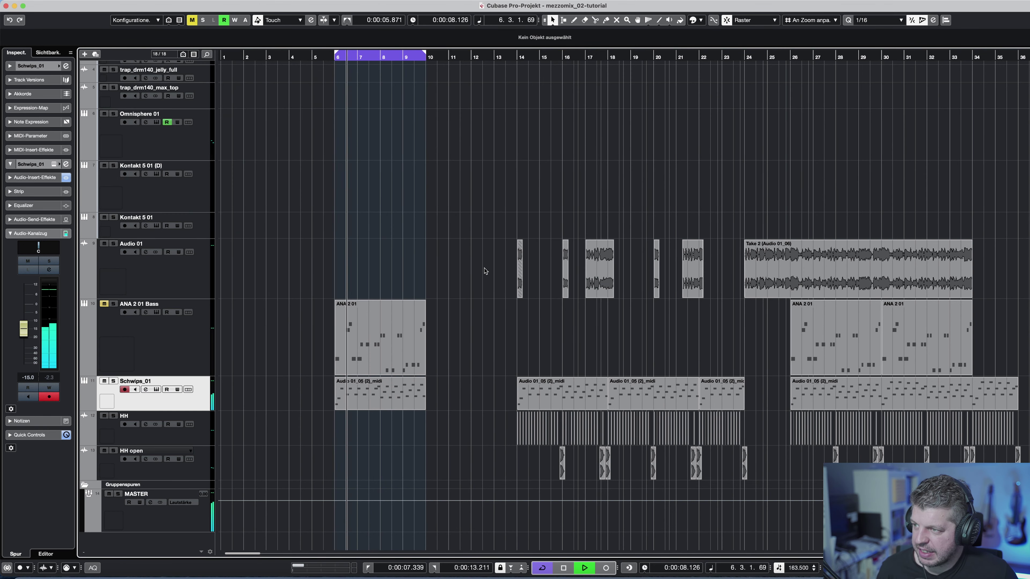
- Stop the looped playback, move the playback position to bar 13, and play the arrangement from there
key(space)
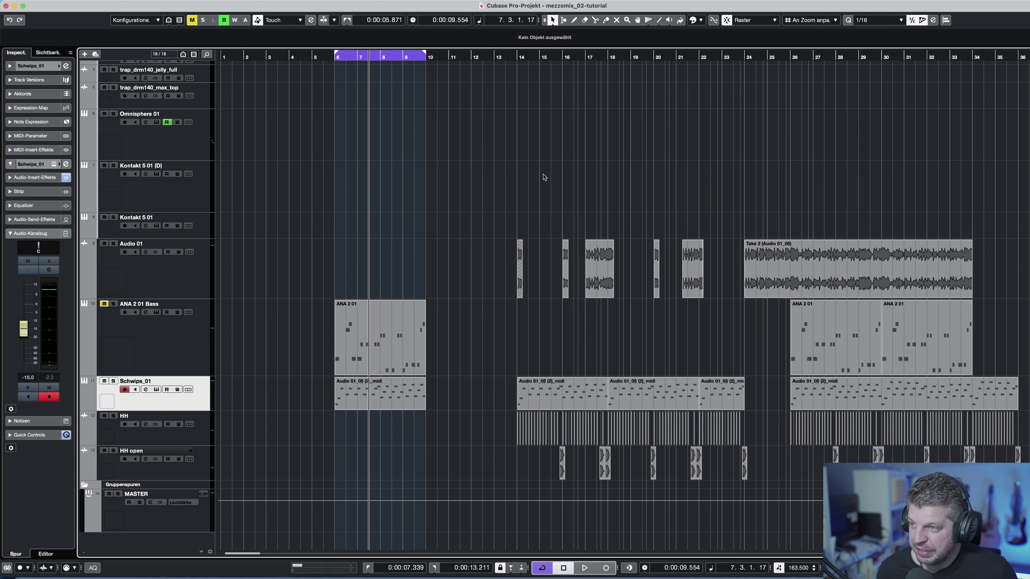
click(506, 59)
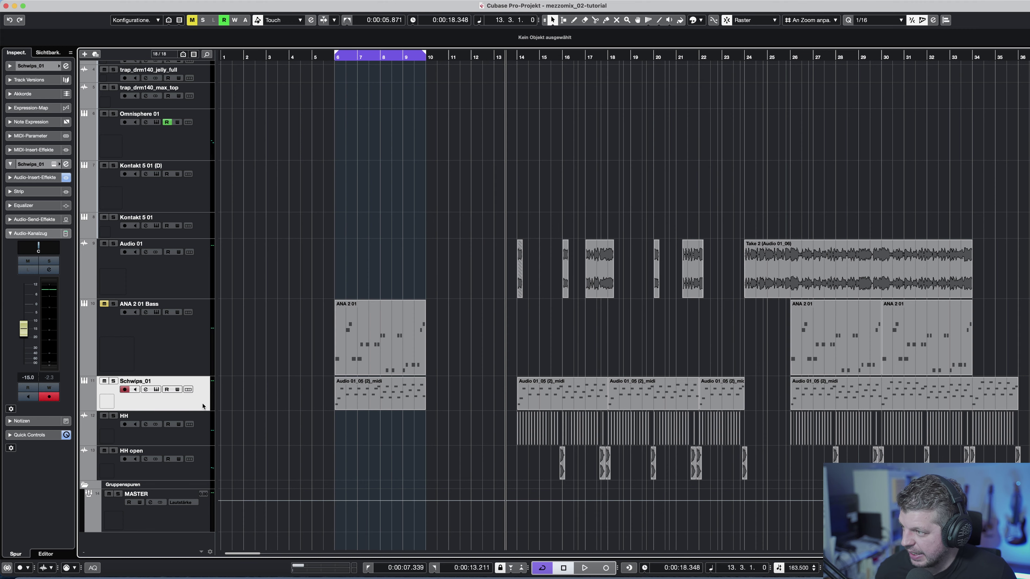
scroll(479, 339, right, 1)
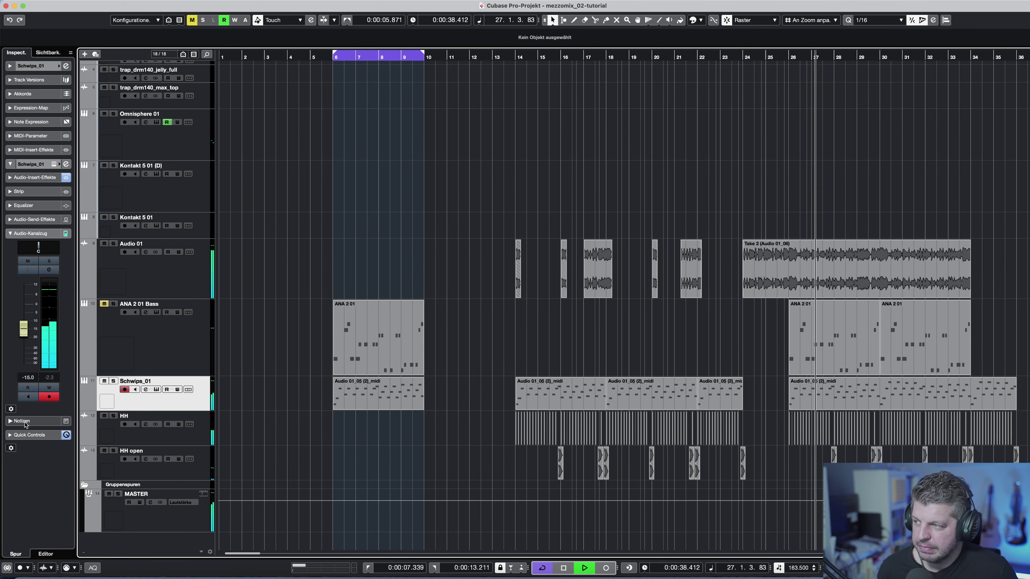
- Open the Schwips_01 instrument during playback, try out its LP filter, and close the Kontakt window
click(157, 390)
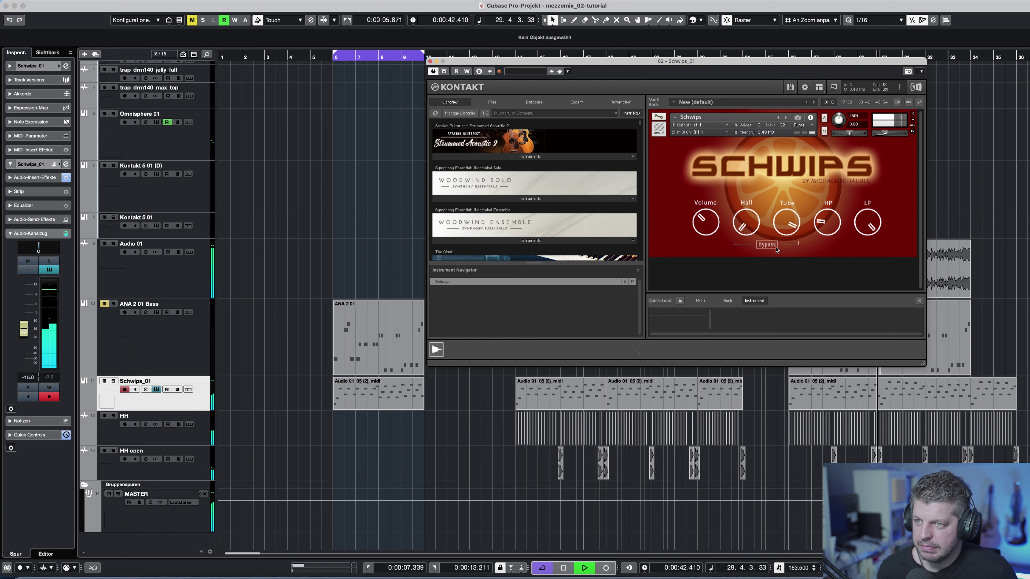
mouse_move(866, 225)
mouse_down()
mouse_move(851, 270)
mouse_move(859, 219)
mouse_up()
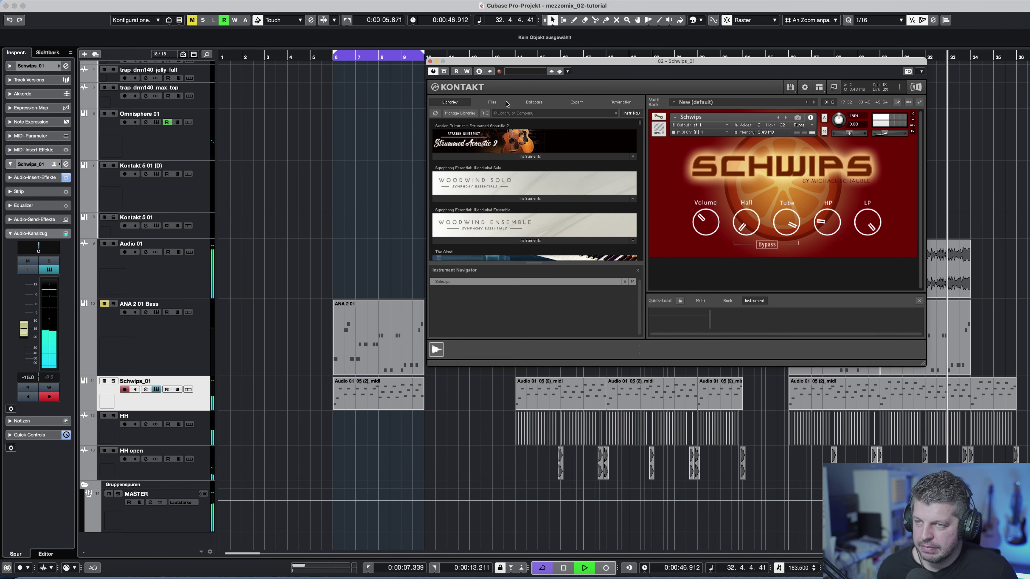
click(430, 61)
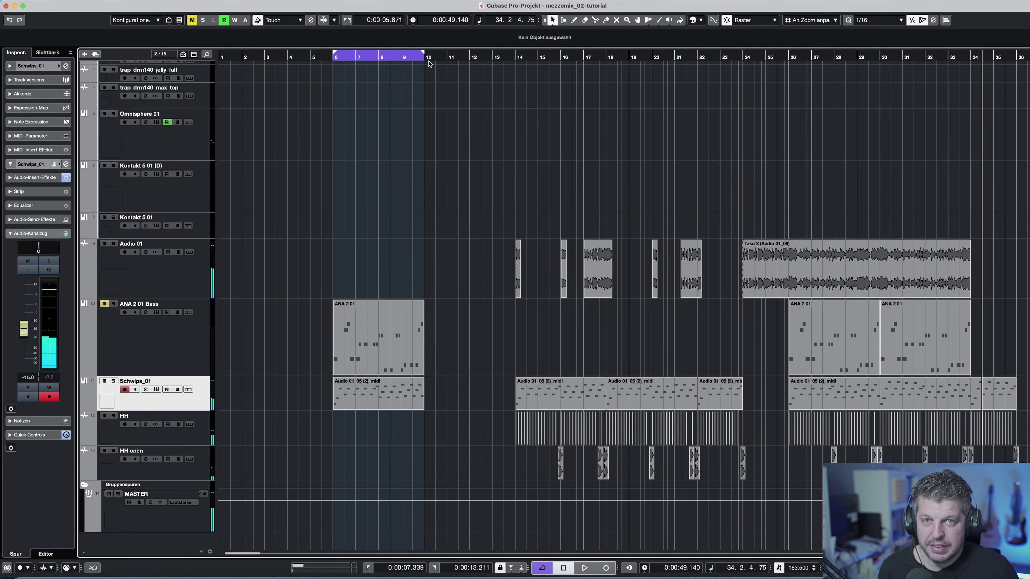